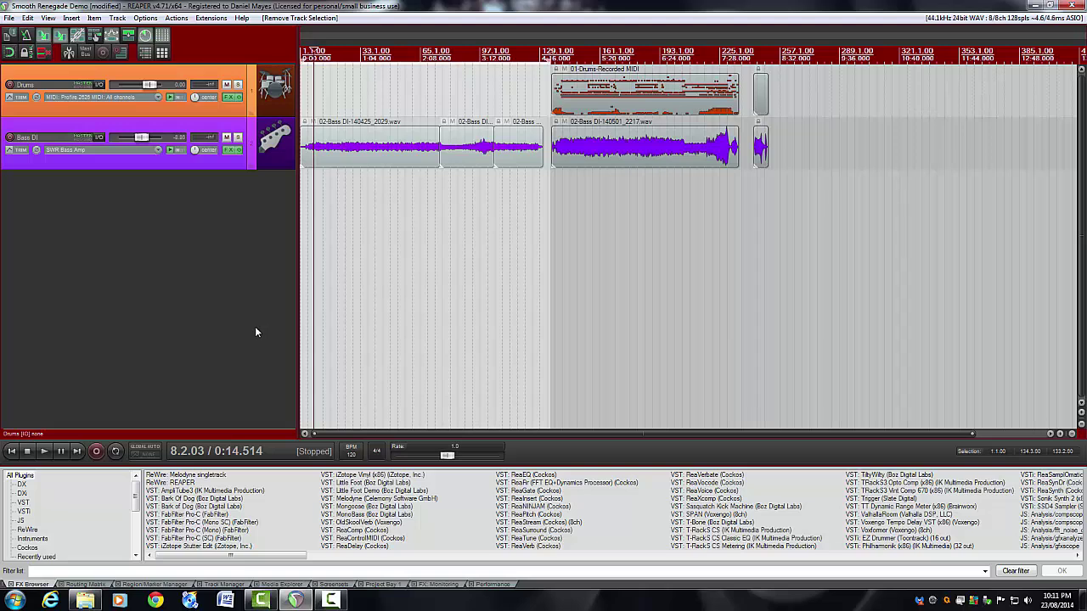
{"action": "key", "text": "F7"}
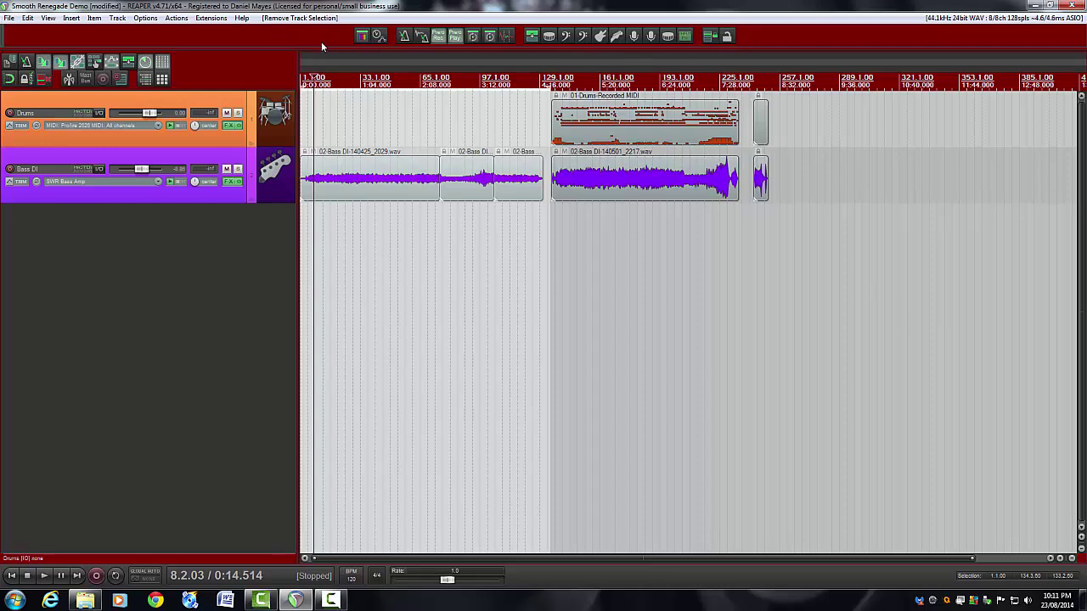
{"action": "key", "text": "ctrl+alt+f"}
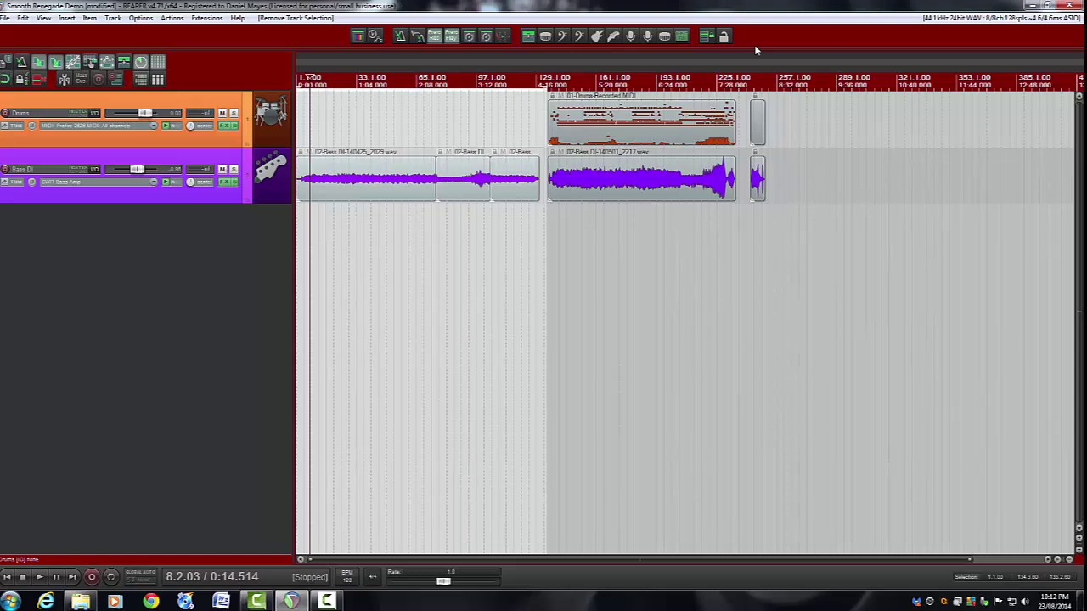
Show the Toolbar Docker from the View menu, shift it left, and switch to Toolbar 3.
{"action": "left_click", "coordinate": [40, 18]}
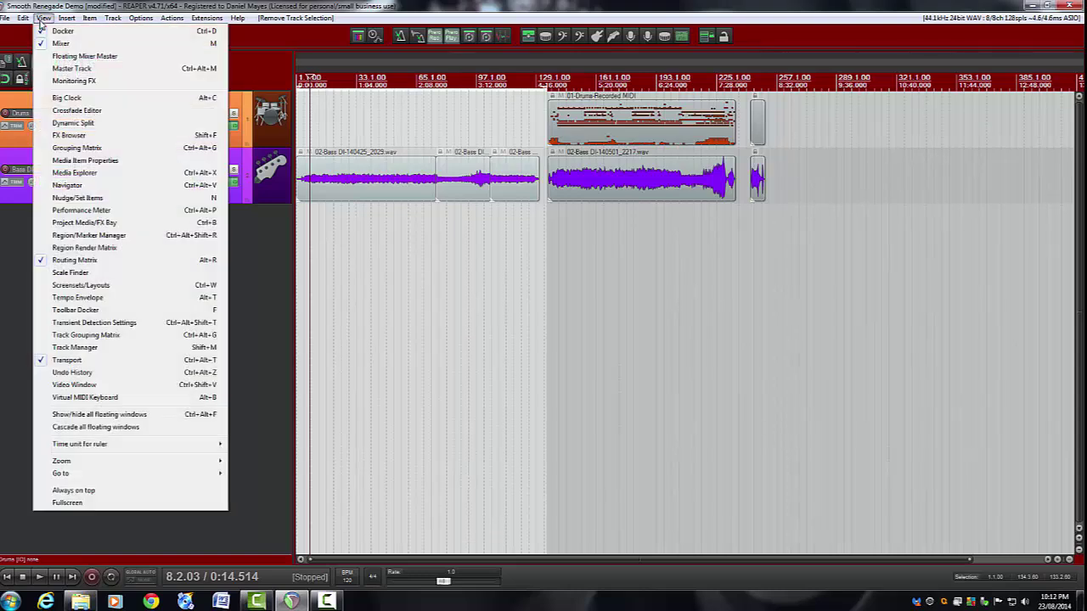
{"action": "left_click", "coordinate": [95, 311]}
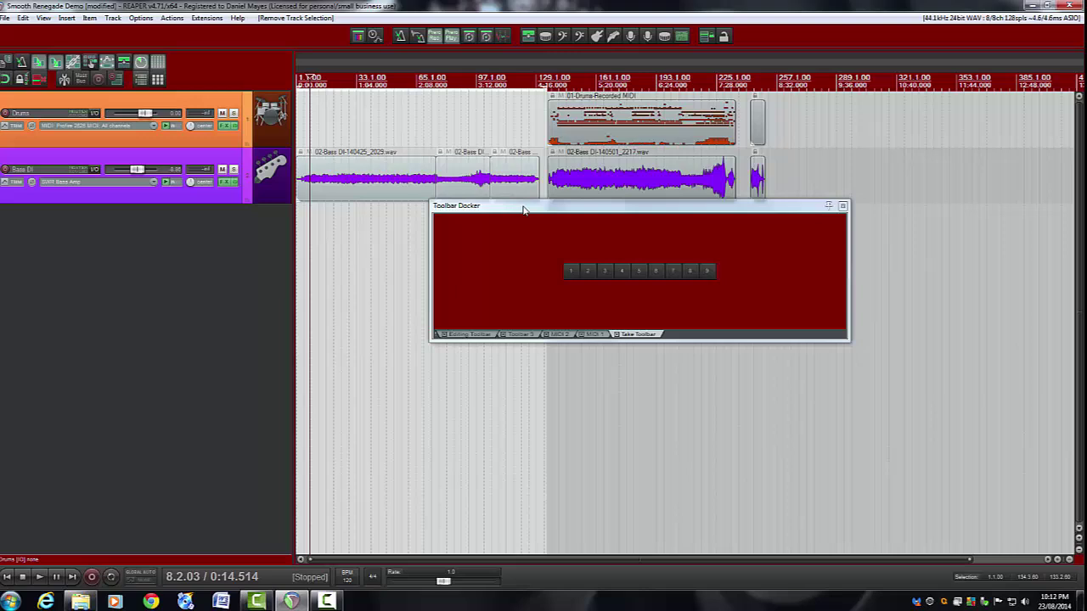
{"action": "left_click_drag", "start_coordinate": [524, 209], "coordinate": [441, 230]}
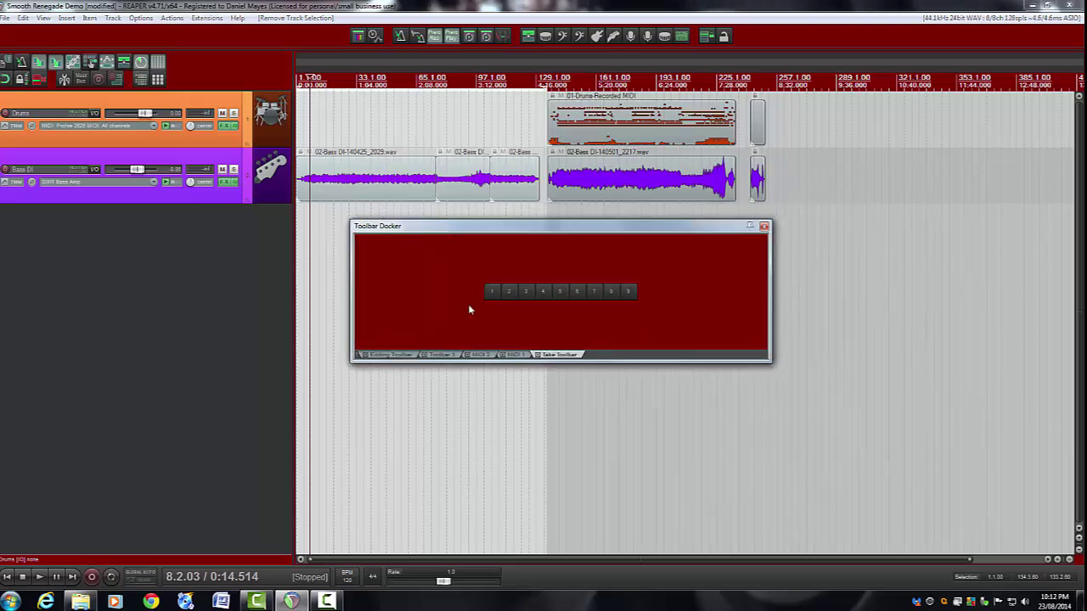
{"action": "left_click", "coordinate": [448, 355]}
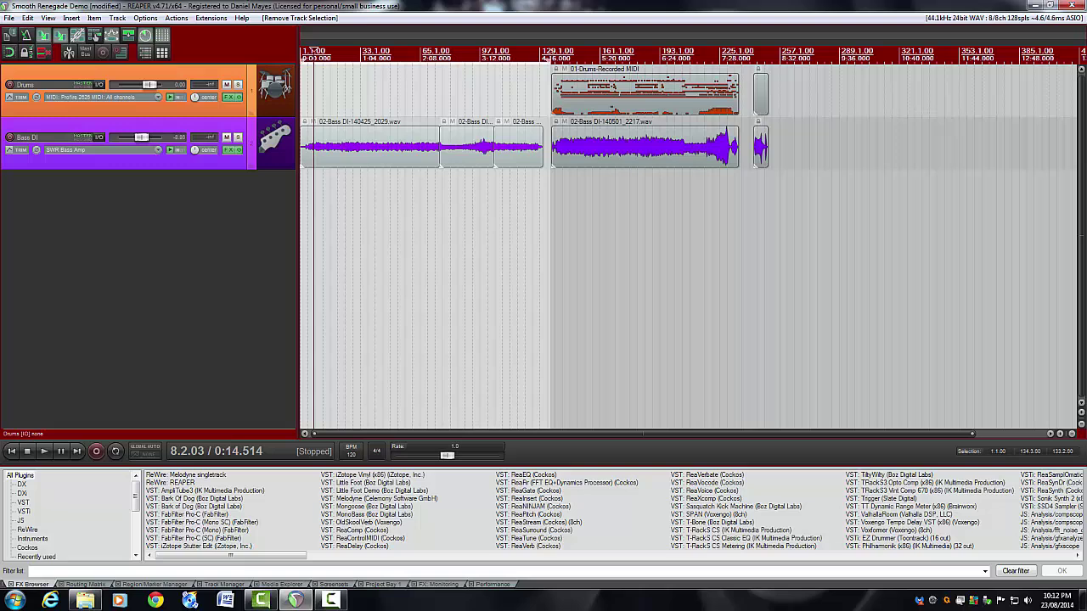
Reopen the Toolbar Docker, dock Toolbar 3 across the top of the window, and close the docker.
{"action": "left_click", "coordinate": [129, 35]}
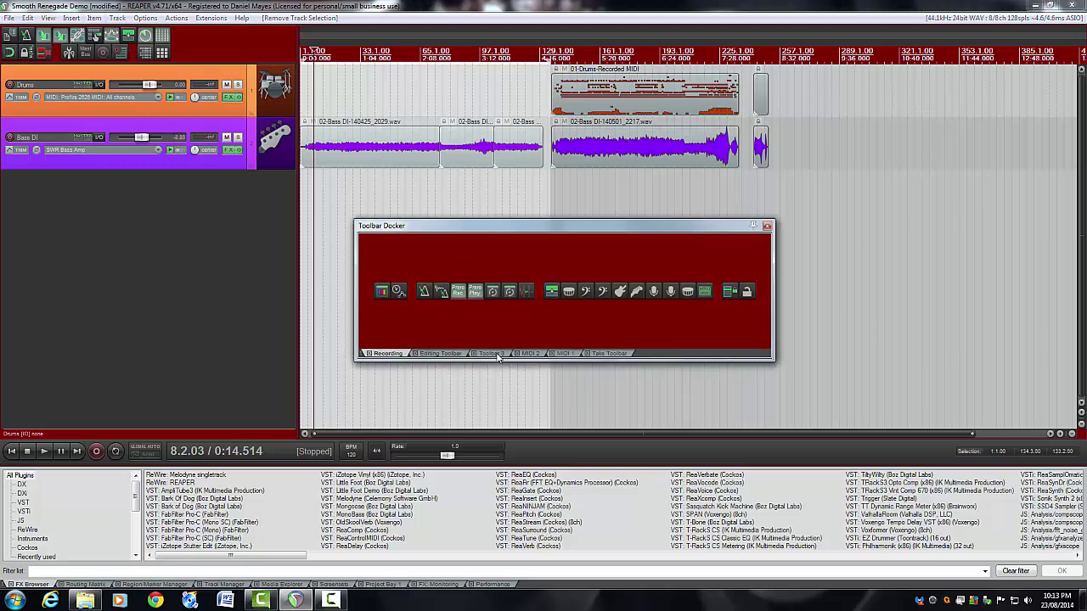
{"action": "left_click_drag", "start_coordinate": [496, 355], "coordinate": [515, 96]}
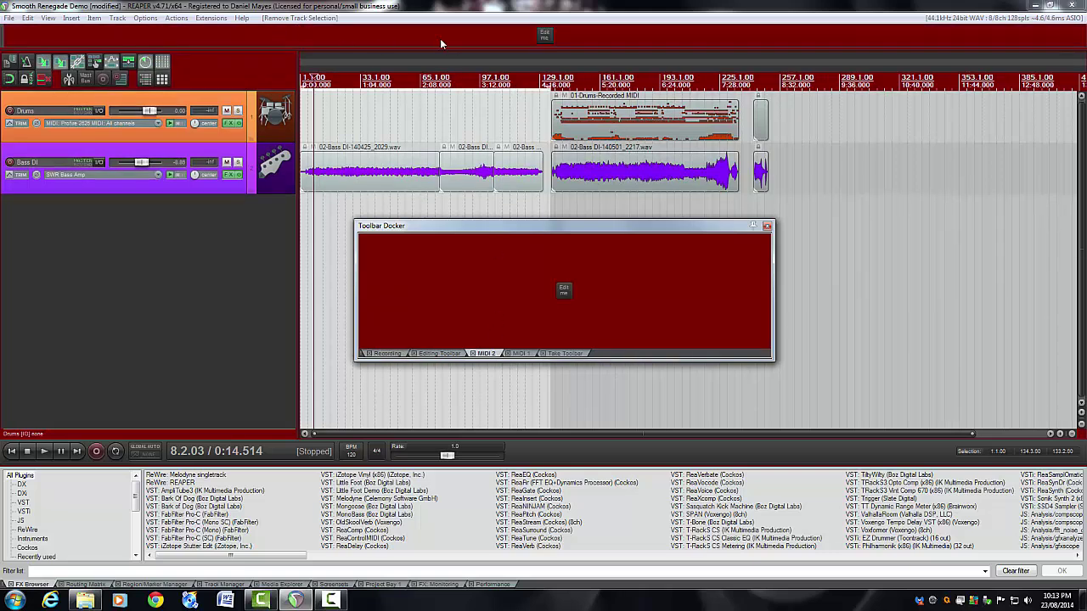
{"action": "left_click", "coordinate": [767, 226]}
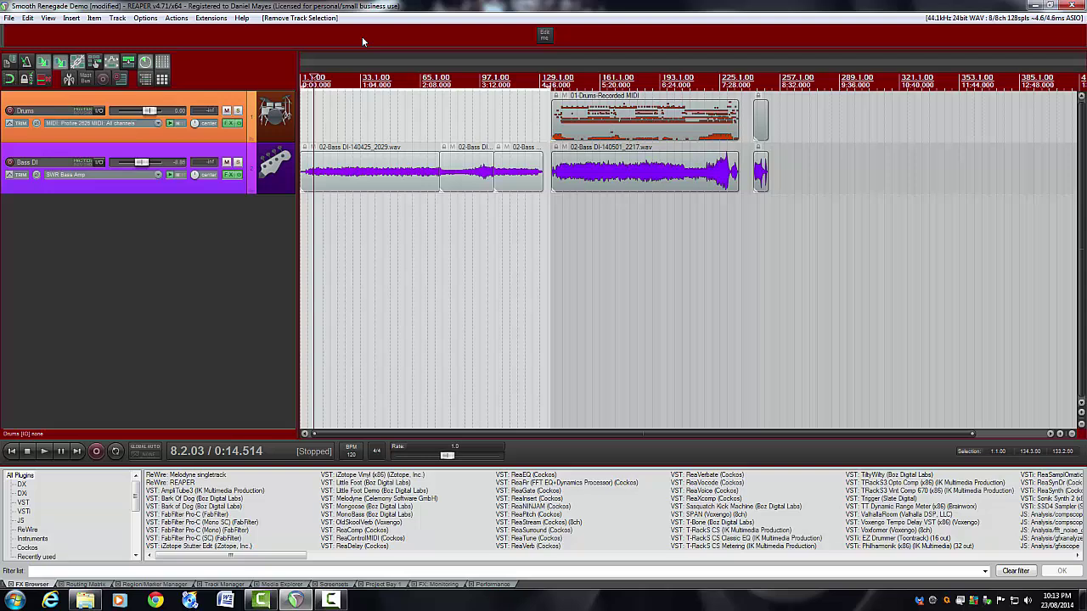
Open the customization settings for Toolbar 3 and remove its Edit me button.
{"action": "right_click", "coordinate": [362, 36]}
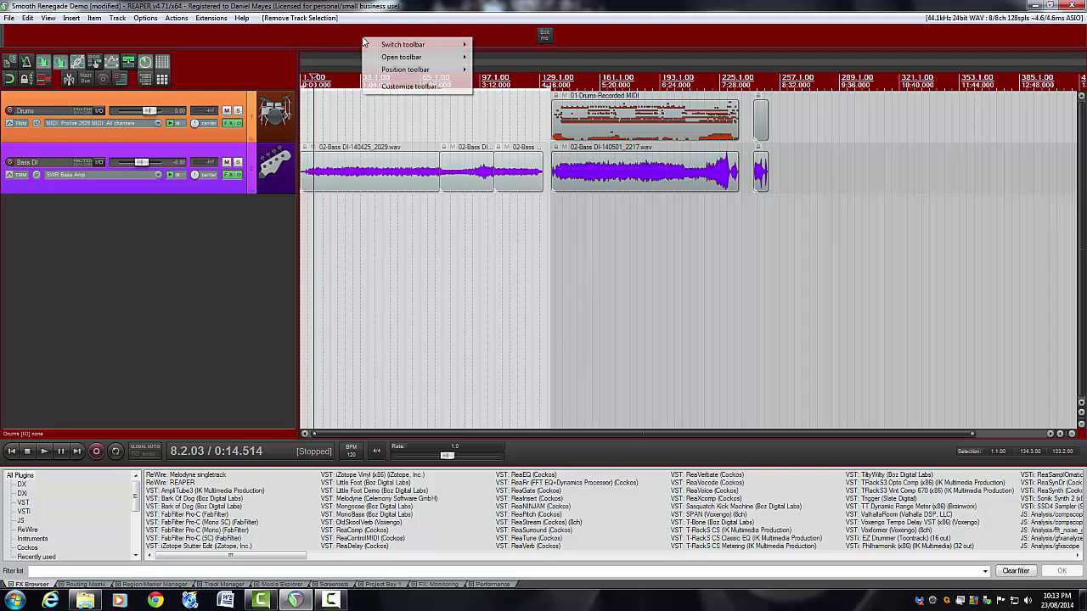
{"action": "left_click", "coordinate": [418, 88]}
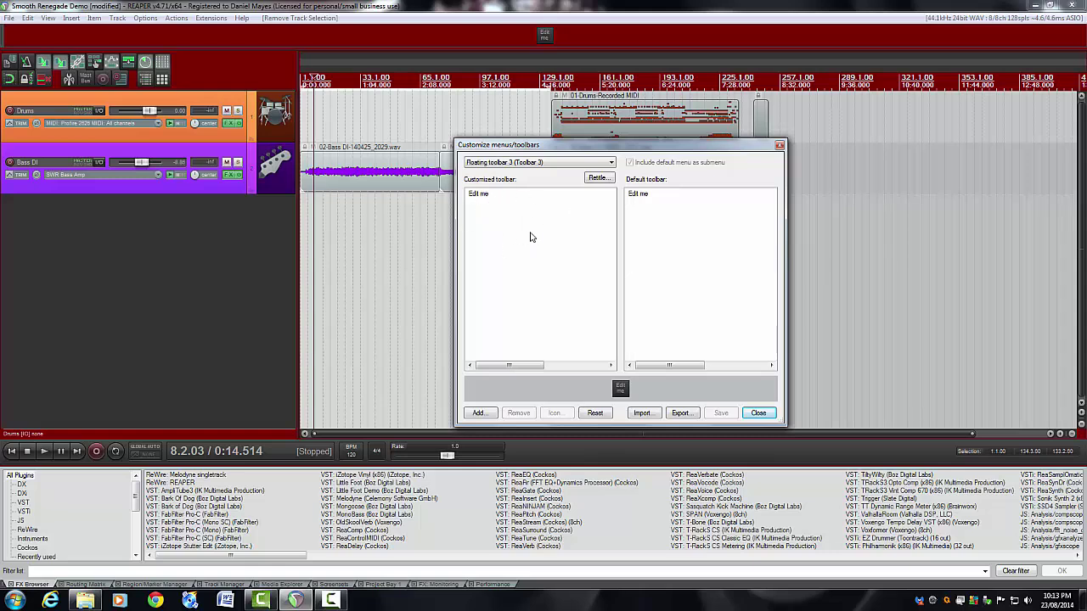
{"action": "left_click", "coordinate": [483, 197]}
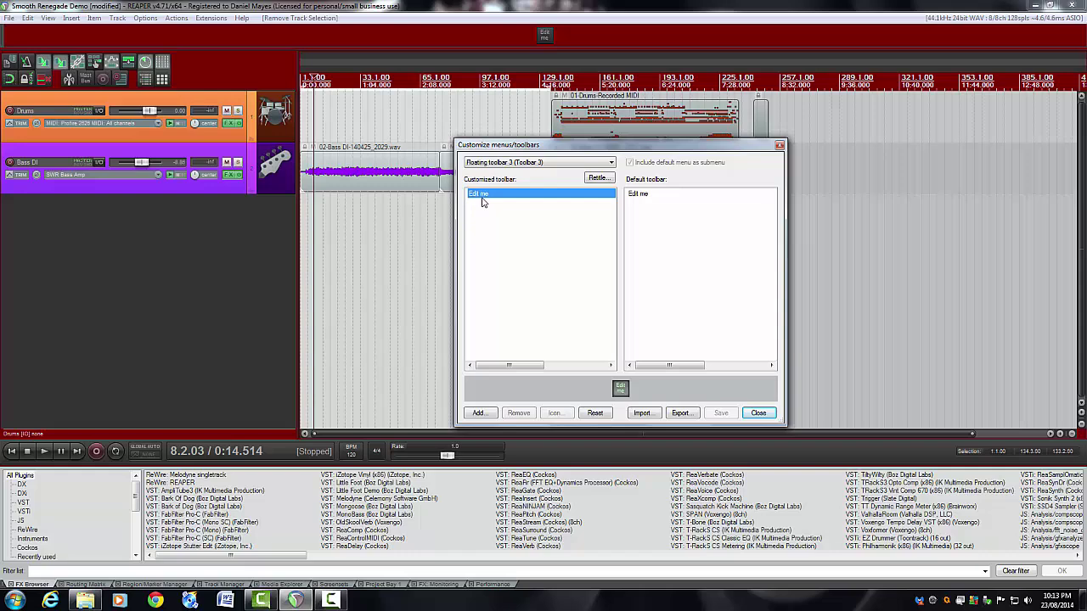
{"action": "left_click", "coordinate": [524, 416]}
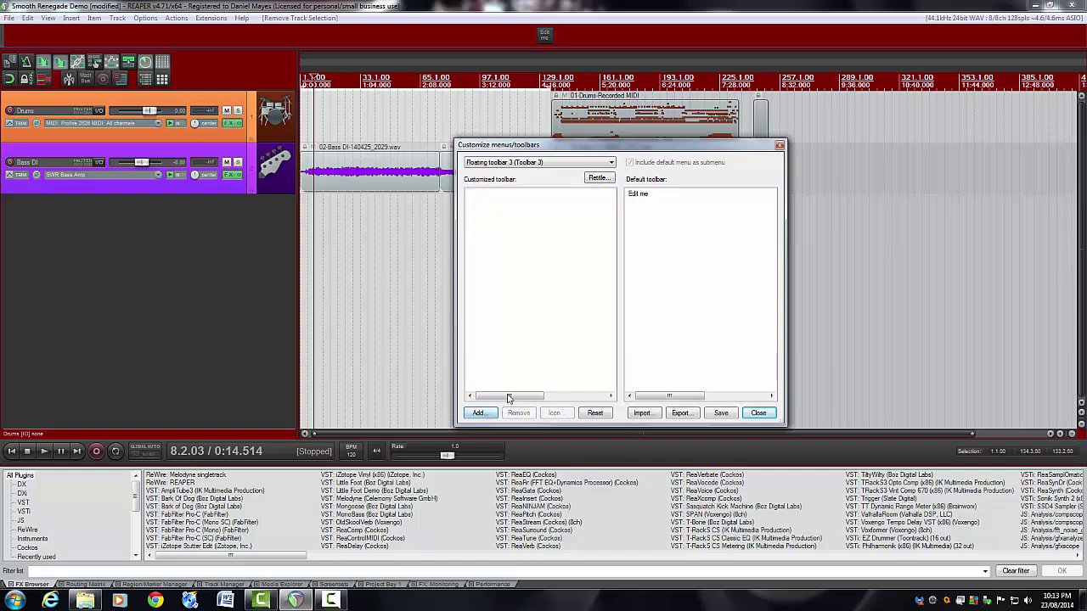
Add the File: Open render queue action to Toolbar 3 by filtering for 'render'.
{"action": "left_click", "coordinate": [480, 413]}
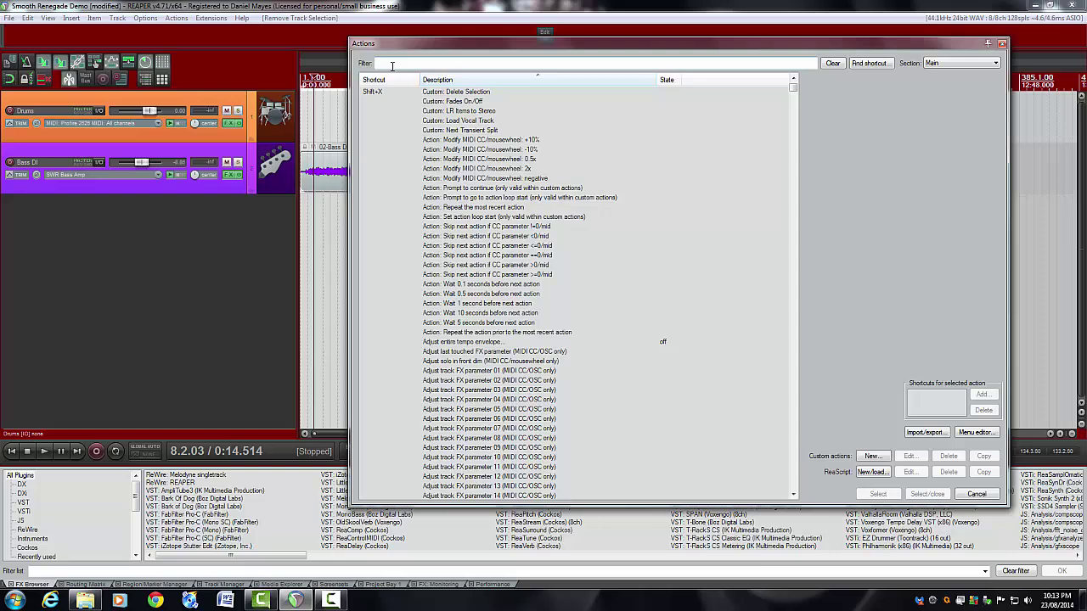
{"action": "type", "text": "render"}
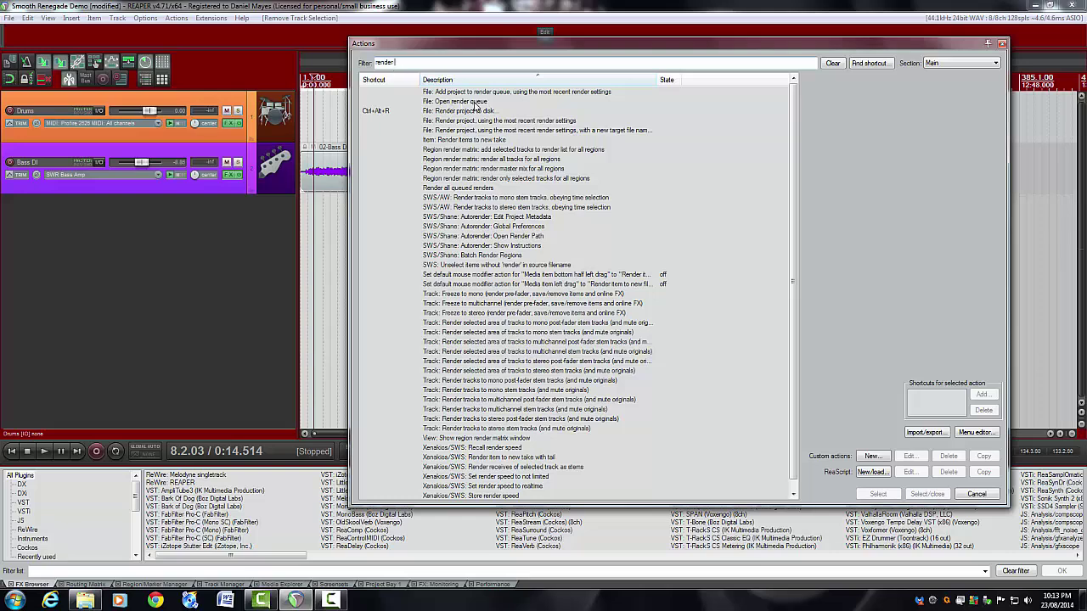
{"action": "double_click", "coordinate": [475, 101]}
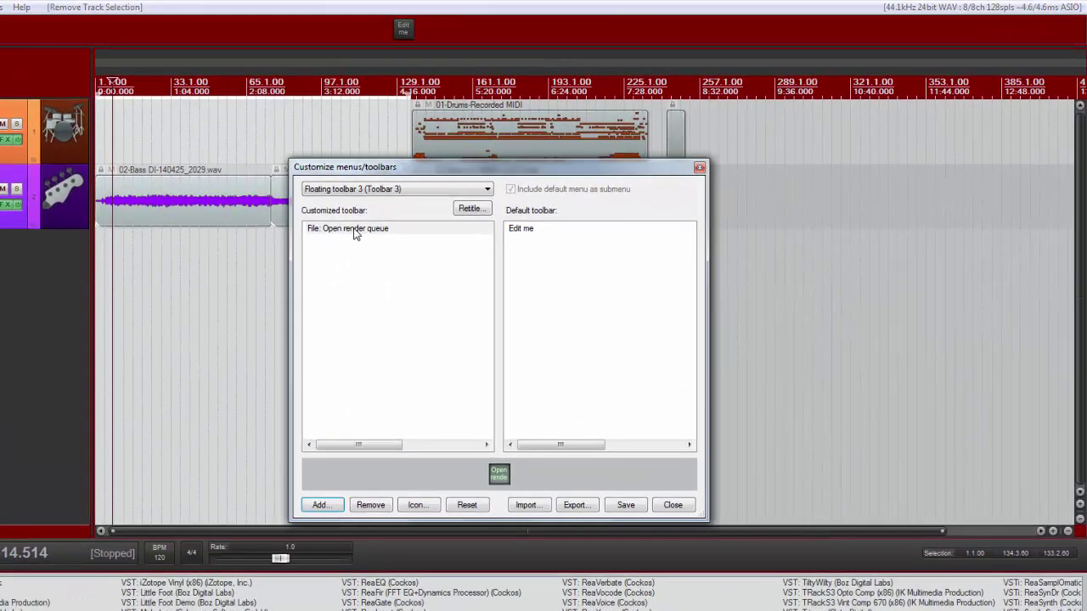
{"action": "left_click", "coordinate": [479, 203]}
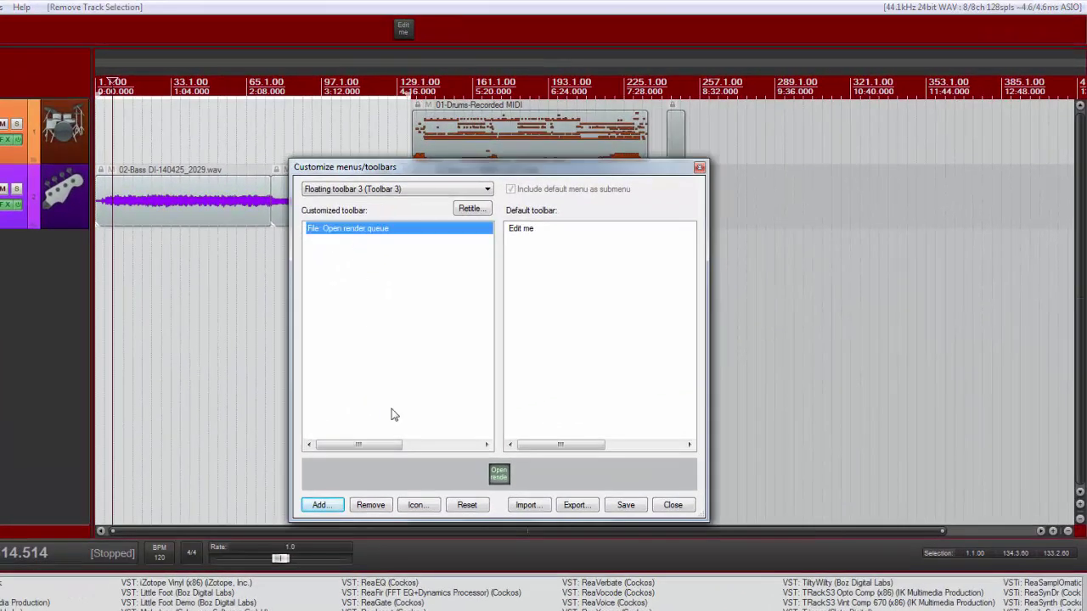
Give the Open render queue button a green icon and save Toolbar 3.
{"action": "left_click", "coordinate": [415, 506]}
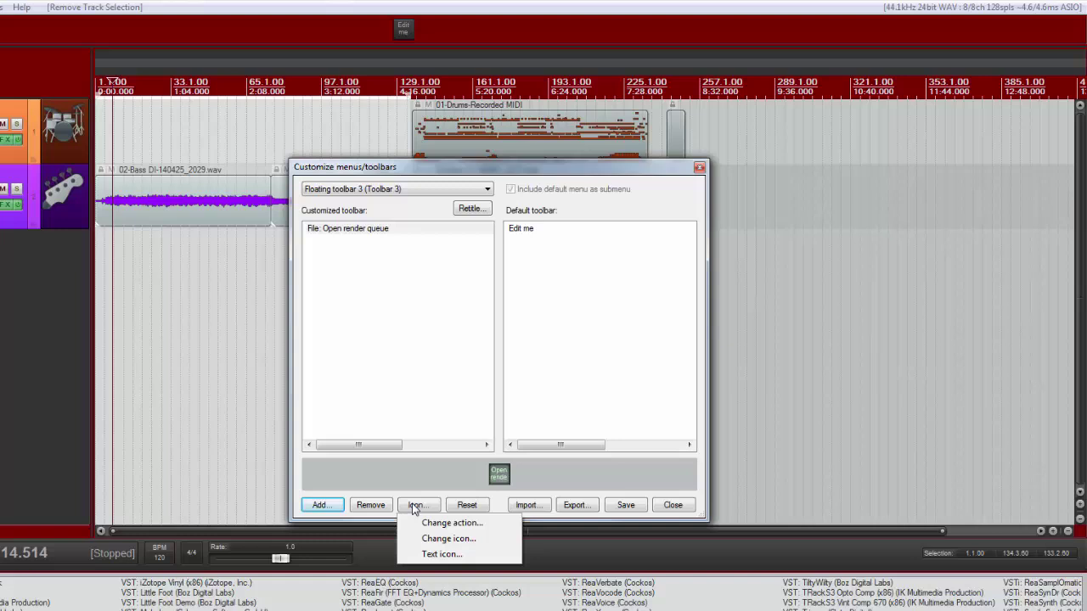
{"action": "left_click", "coordinate": [437, 539]}
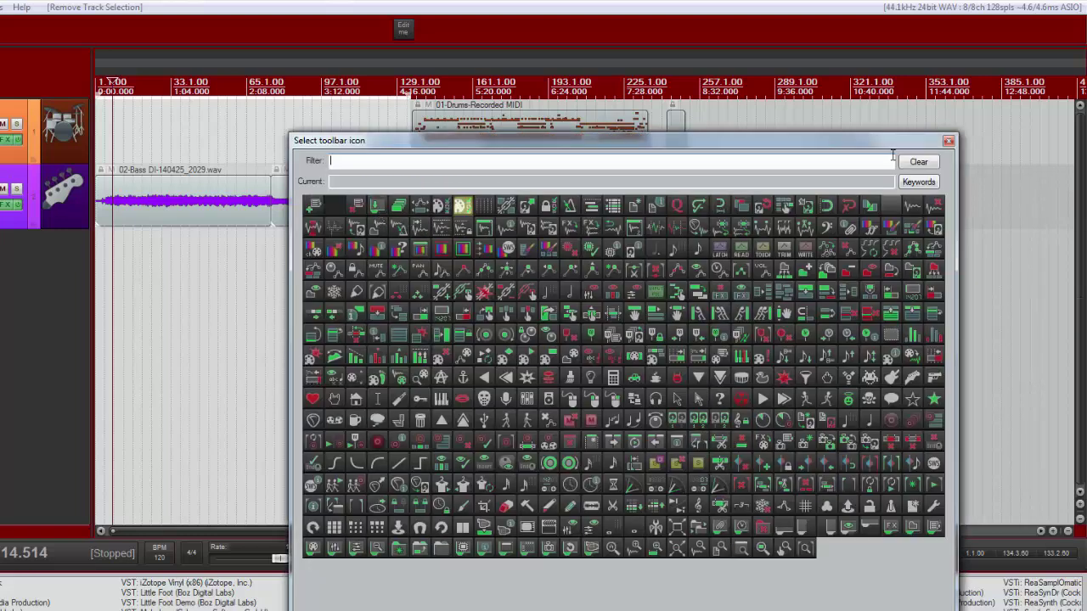
{"action": "left_click", "coordinate": [949, 140]}
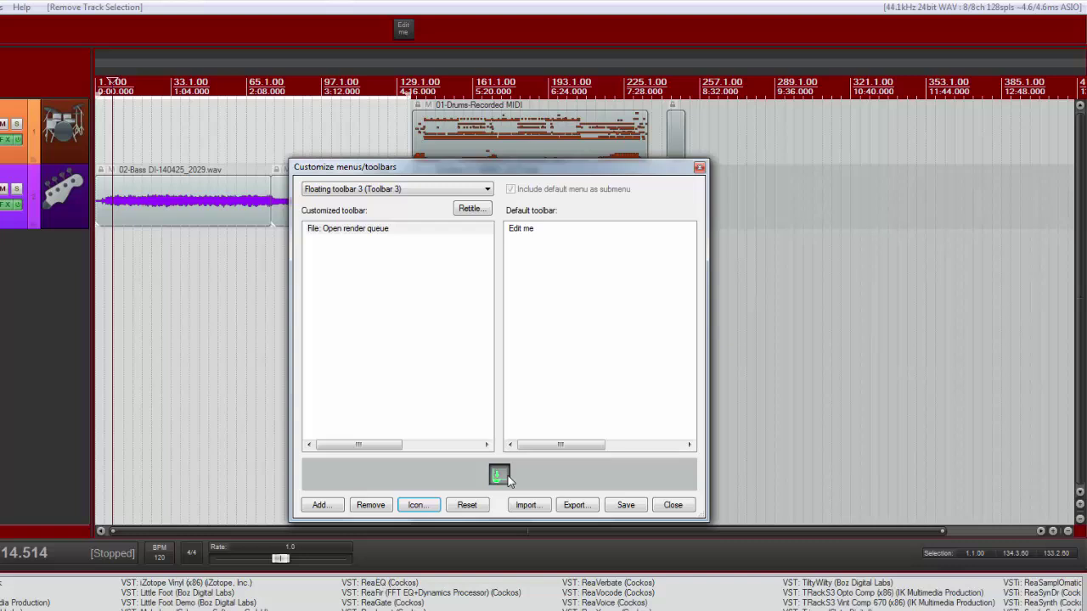
{"action": "left_click", "coordinate": [625, 505]}
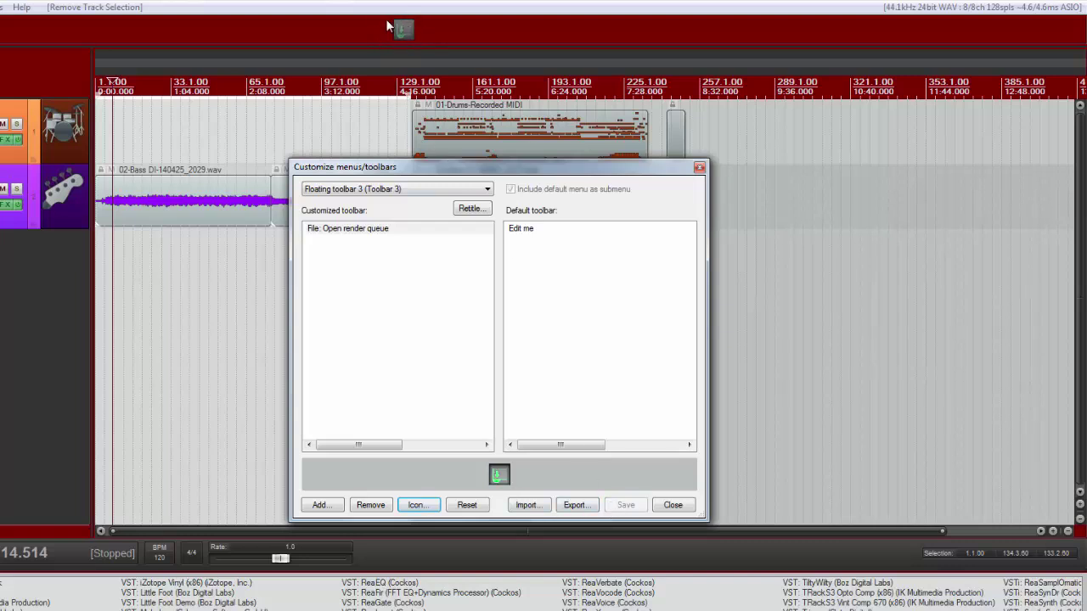
Add 'Item: Glue items, ignoring time selection' via a 'glue item' filter, leaving its icon unchanged.
{"action": "left_click", "coordinate": [321, 506]}
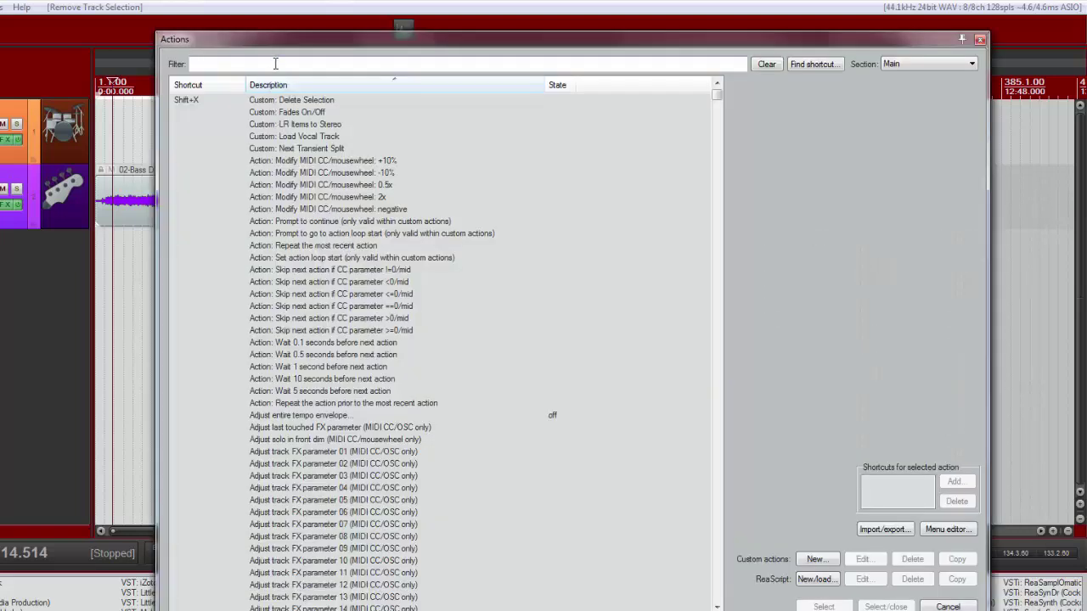
{"action": "type", "text": "glu"}
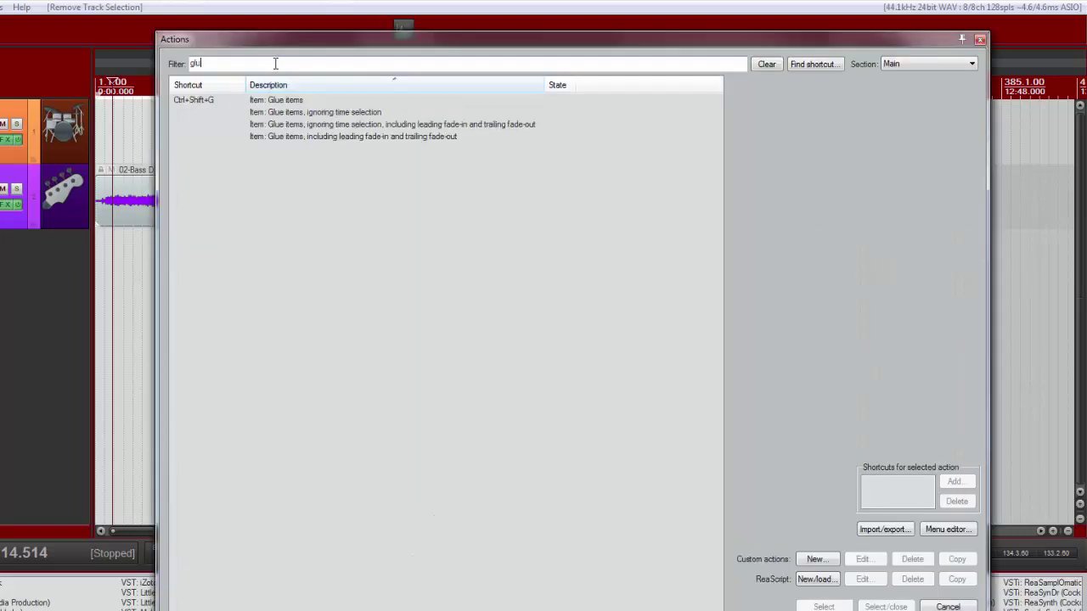
{"action": "type", "text": "e item"}
{"action": "left_click", "coordinate": [322, 118]}
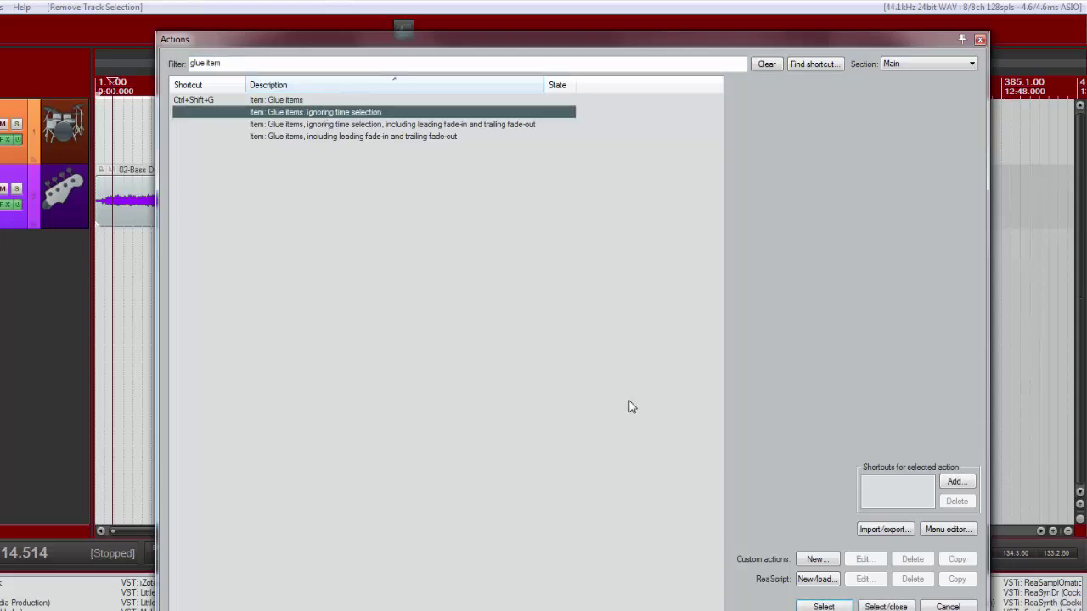
{"action": "double_click", "coordinate": [319, 112]}
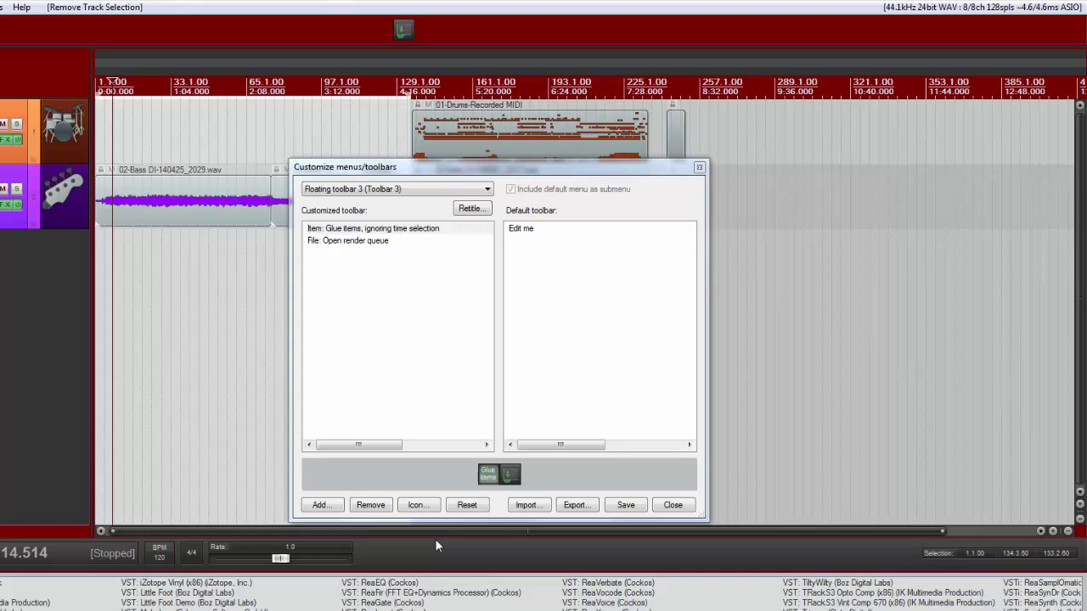
{"action": "left_click", "coordinate": [416, 505]}
{"action": "left_click", "coordinate": [435, 535]}
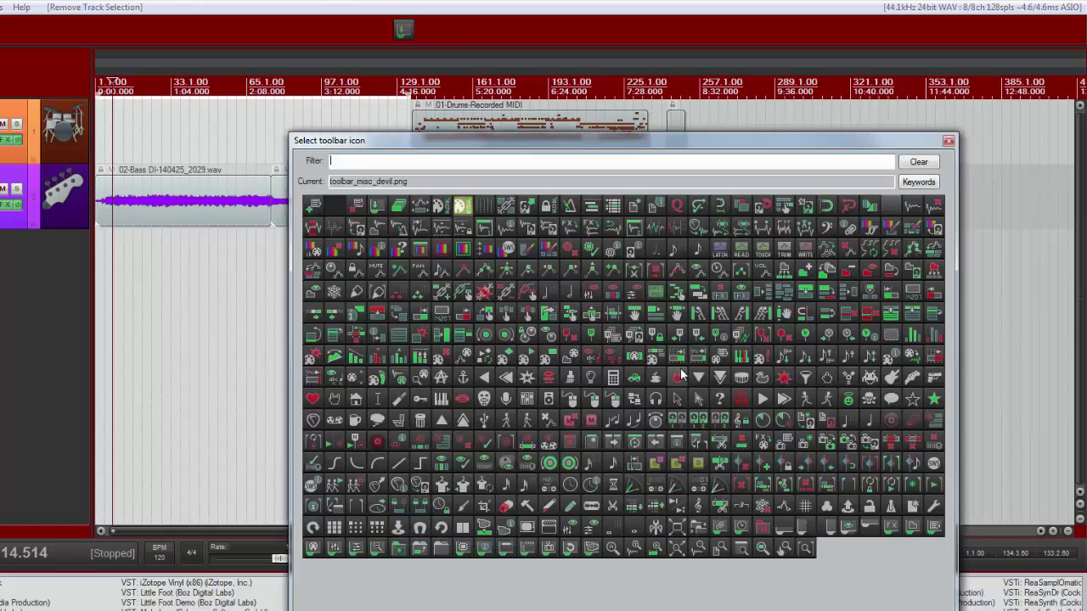
{"action": "left_click", "coordinate": [948, 141]}
{"action": "left_click", "coordinate": [334, 503]}
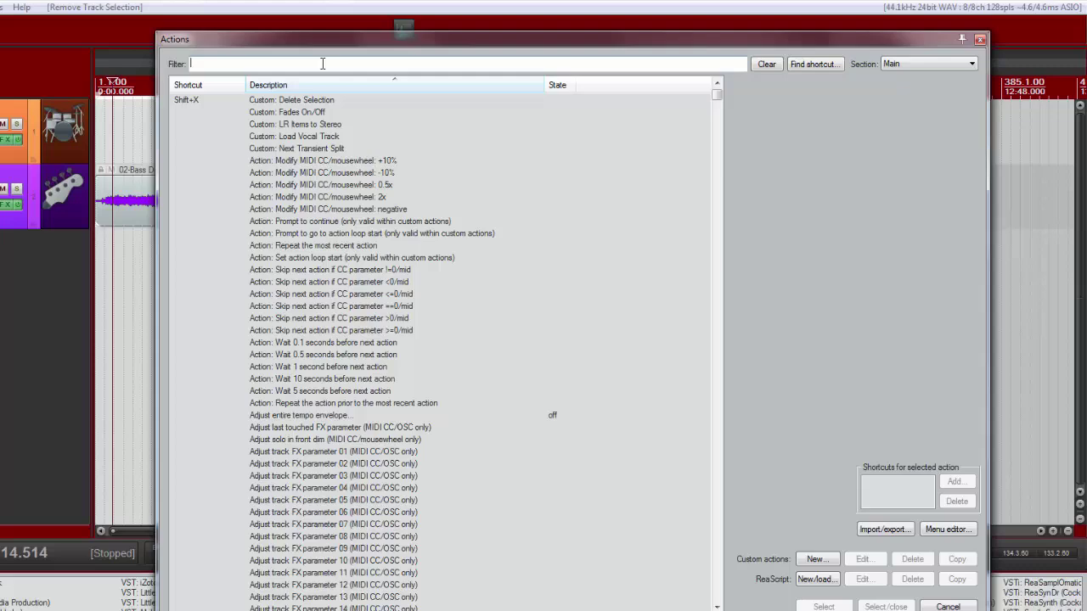
Add the Insert empty item action to the toolbar by filtering for 'inser'.
{"action": "left_click", "coordinate": [323, 64]}
{"action": "type", "text": "insert"}
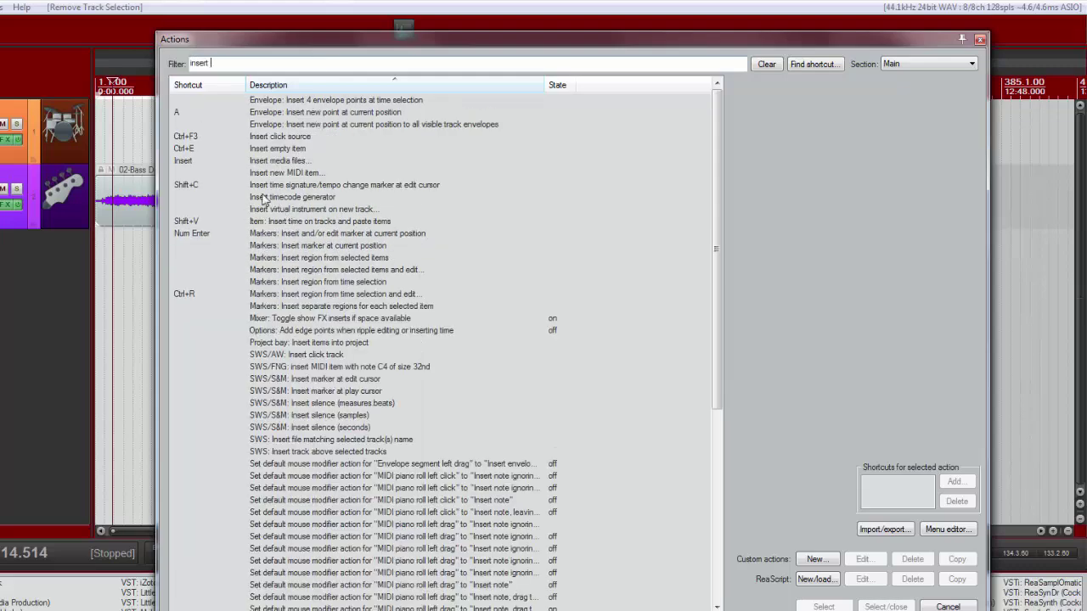
{"action": "left_click", "coordinate": [277, 151]}
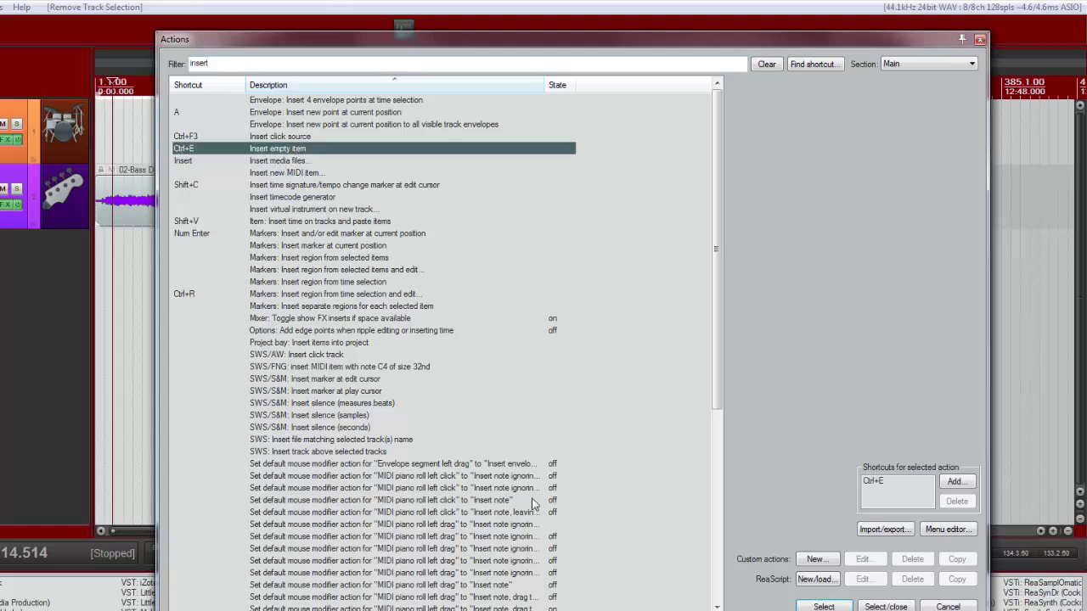
{"action": "double_click", "coordinate": [275, 152]}
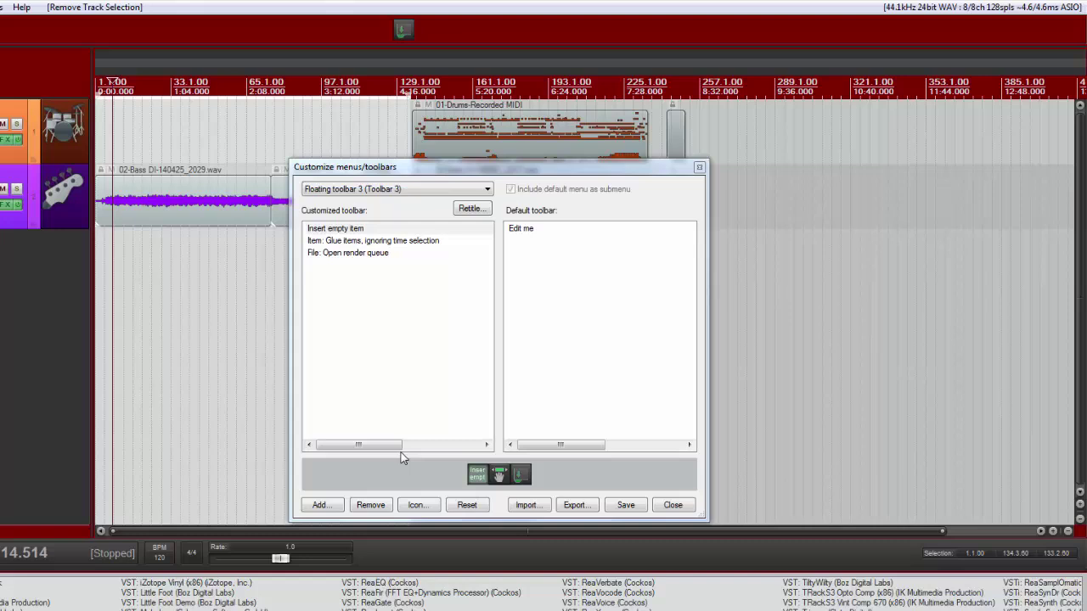
Give the Insert empty item button a new icon.
{"action": "left_click", "coordinate": [346, 253]}
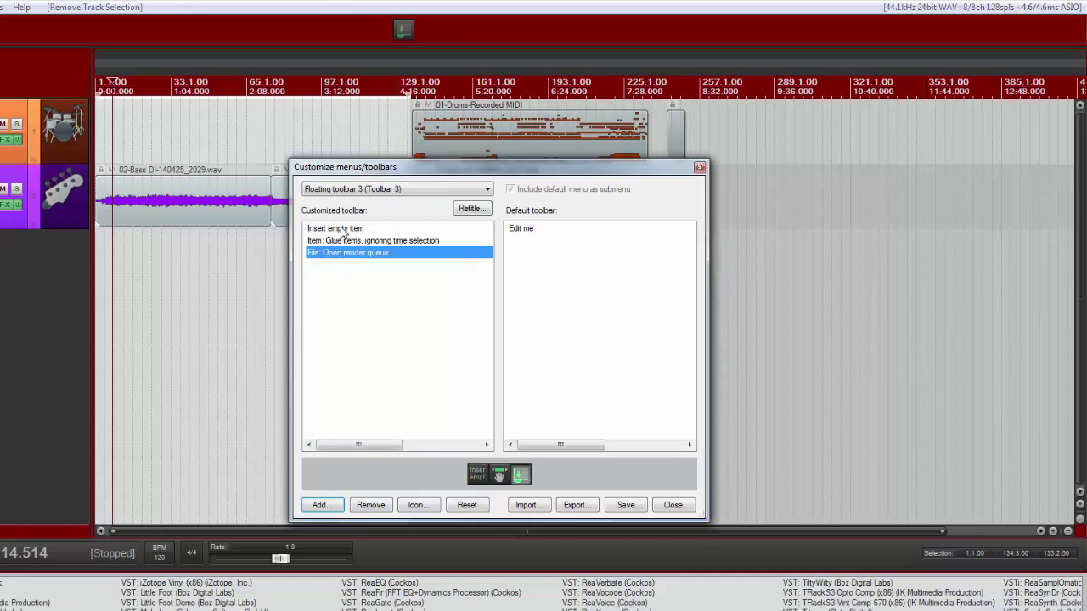
{"action": "left_click", "coordinate": [340, 228]}
{"action": "left_click", "coordinate": [417, 505]}
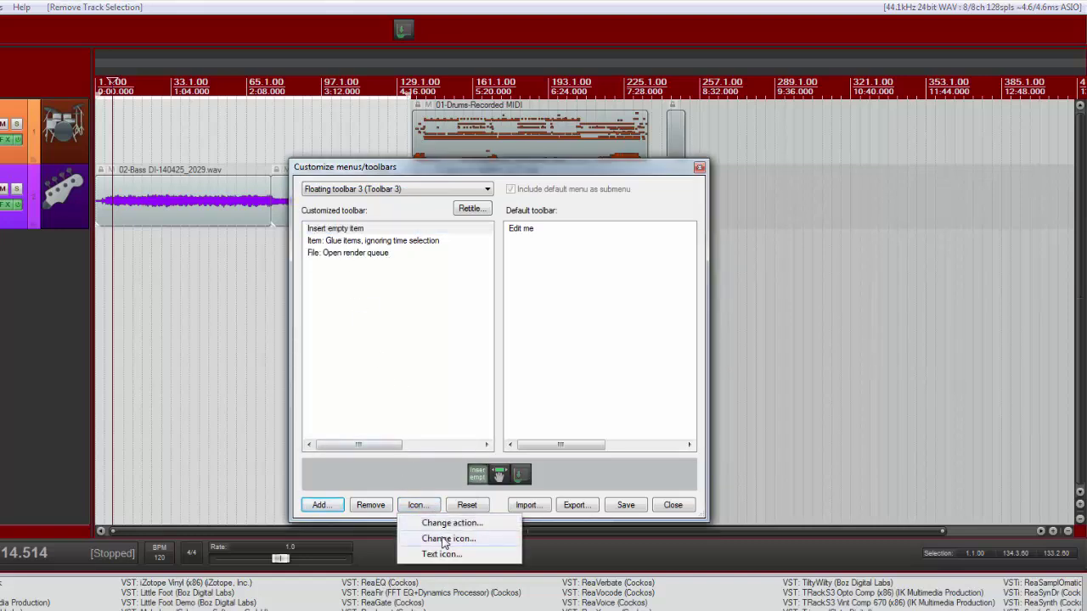
{"action": "left_click", "coordinate": [443, 540]}
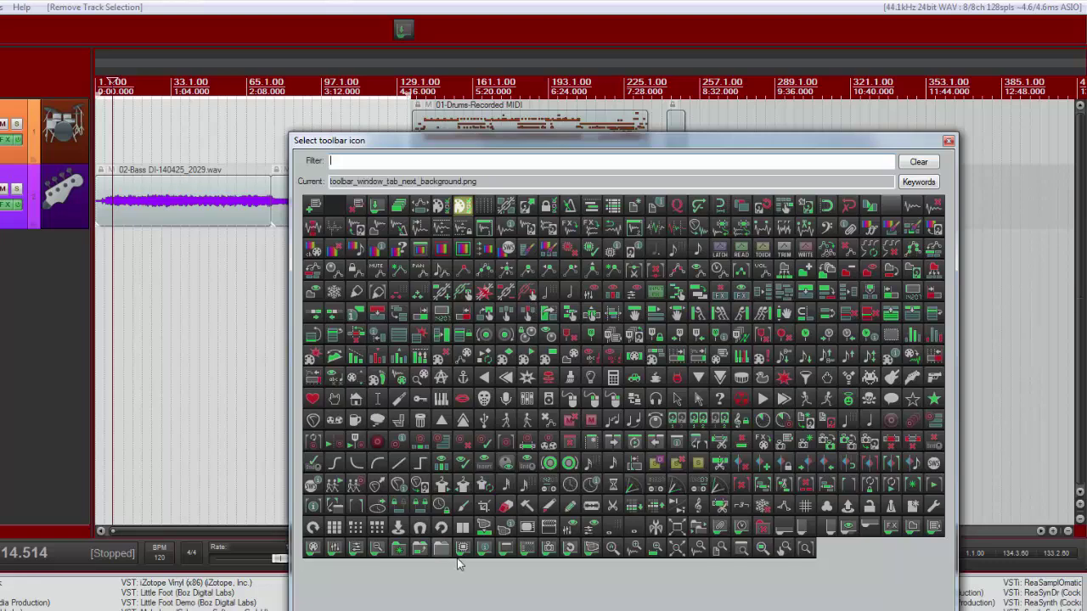
{"action": "left_click", "coordinate": [949, 141]}
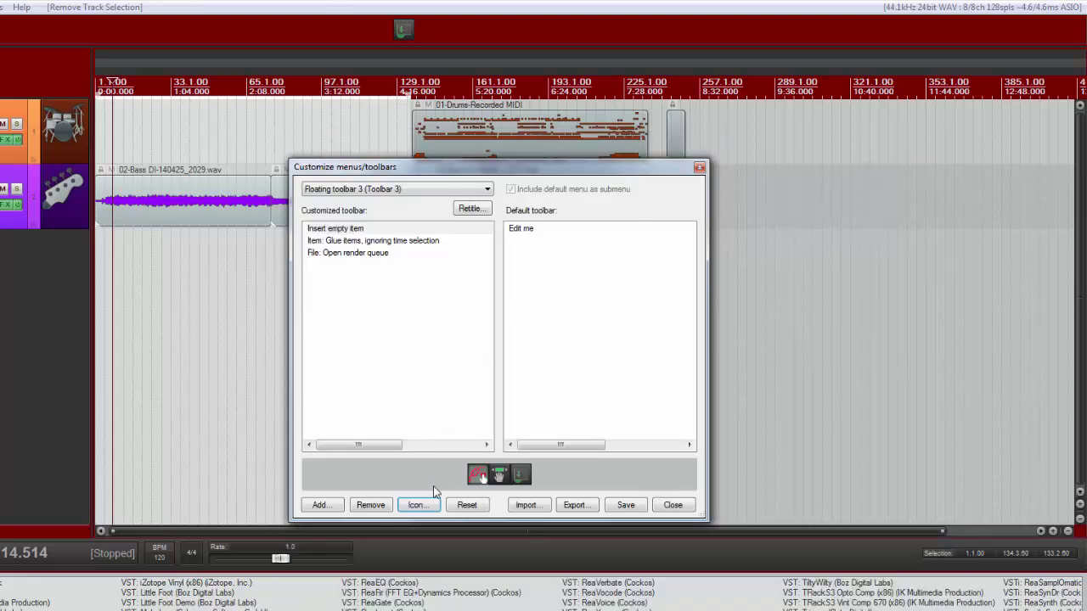
Save the three-button toolbar, then add a separator below Glue items and save again.
{"action": "left_click", "coordinate": [626, 505]}
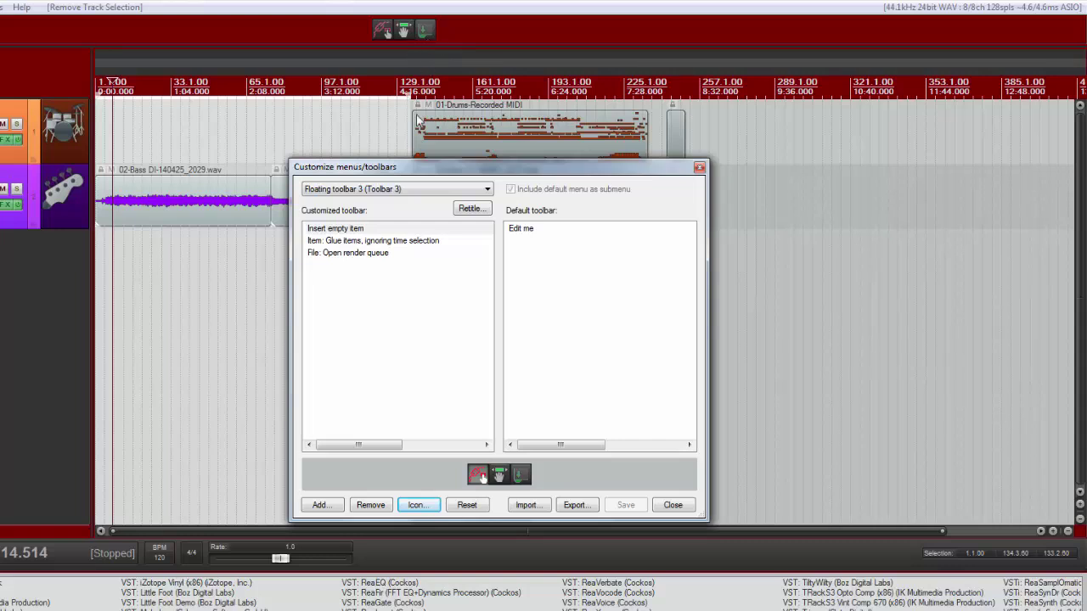
{"action": "left_click", "coordinate": [352, 242]}
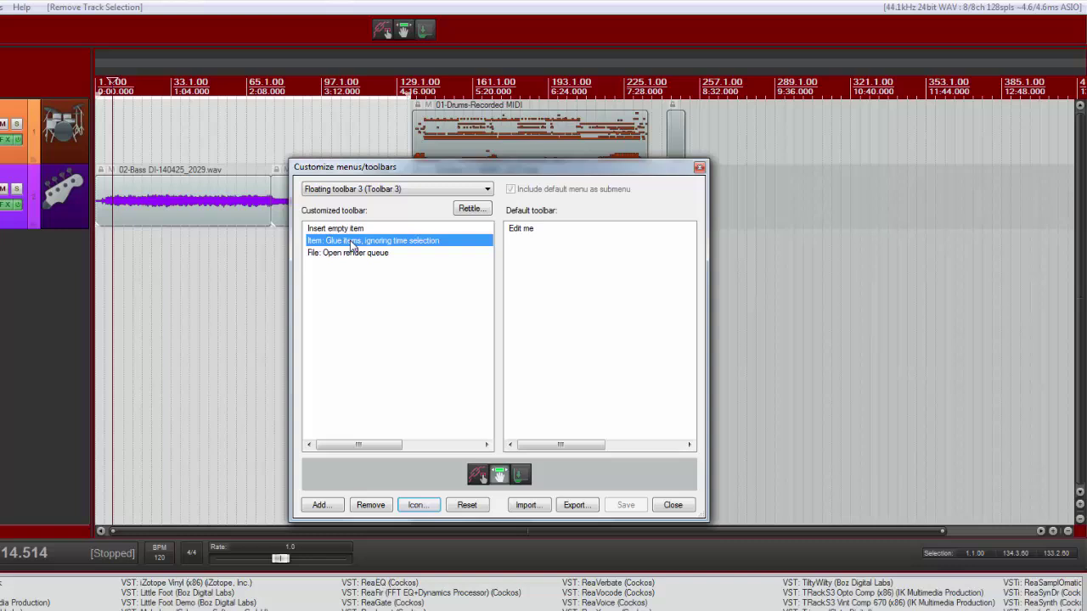
{"action": "right_click", "coordinate": [353, 245]}
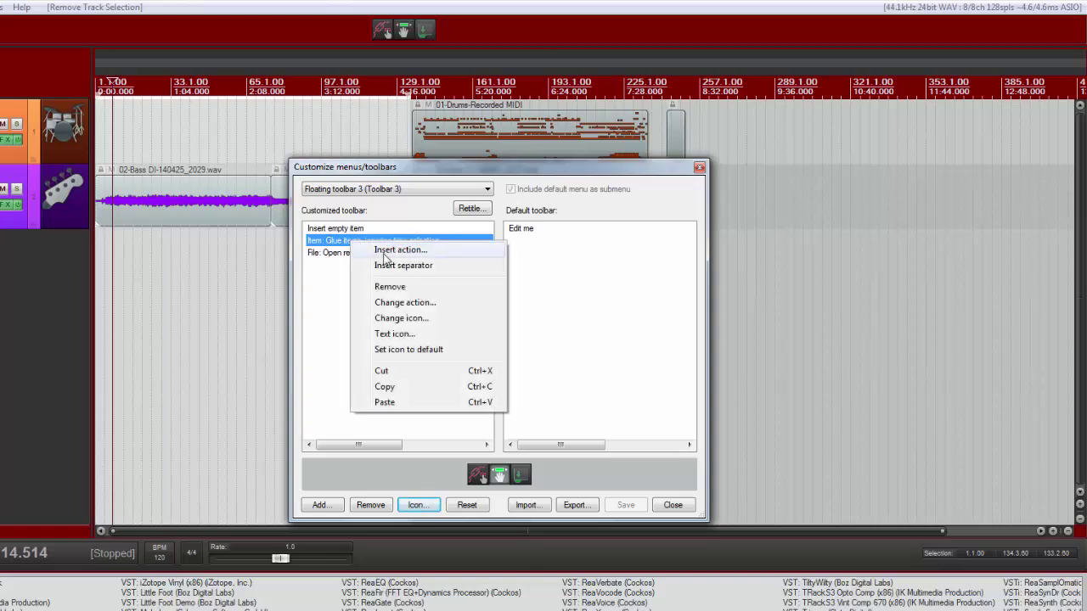
{"action": "left_click", "coordinate": [399, 265]}
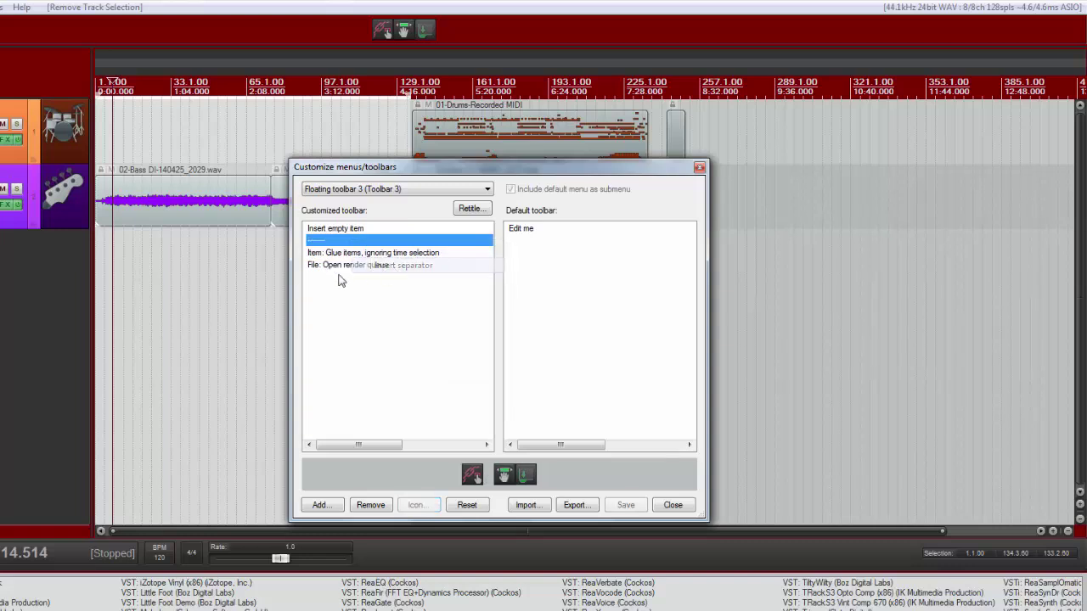
{"action": "left_click_drag", "start_coordinate": [323, 247], "coordinate": [328, 259]}
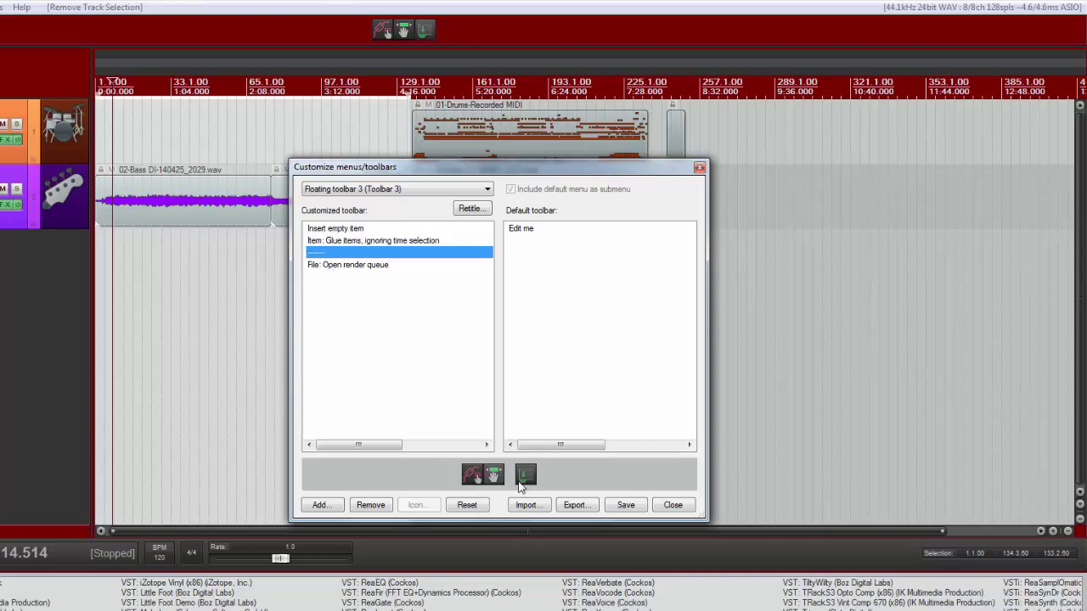
{"action": "left_click", "coordinate": [622, 505]}
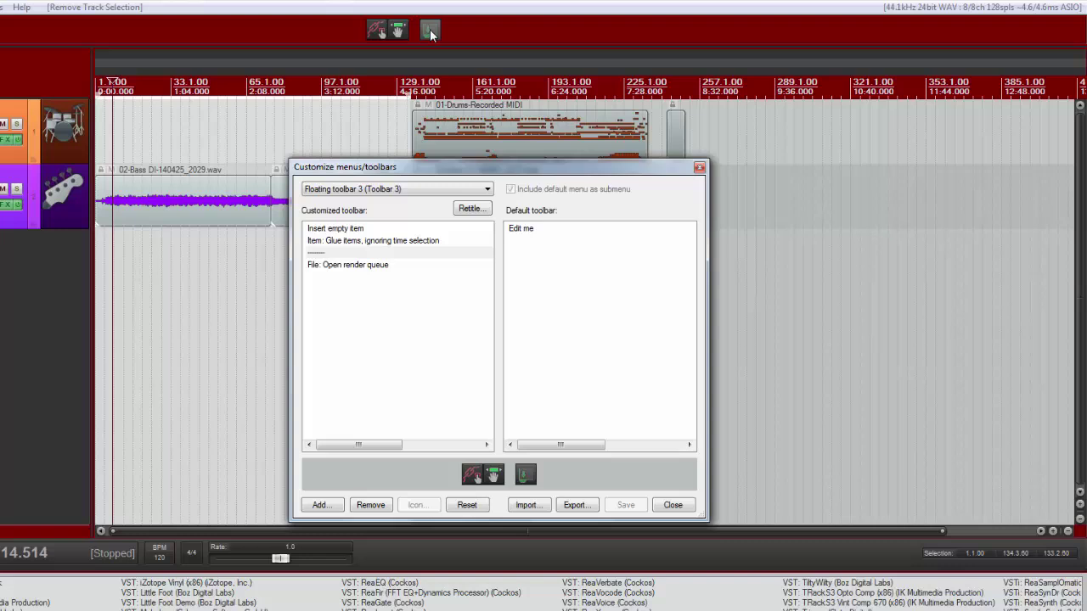